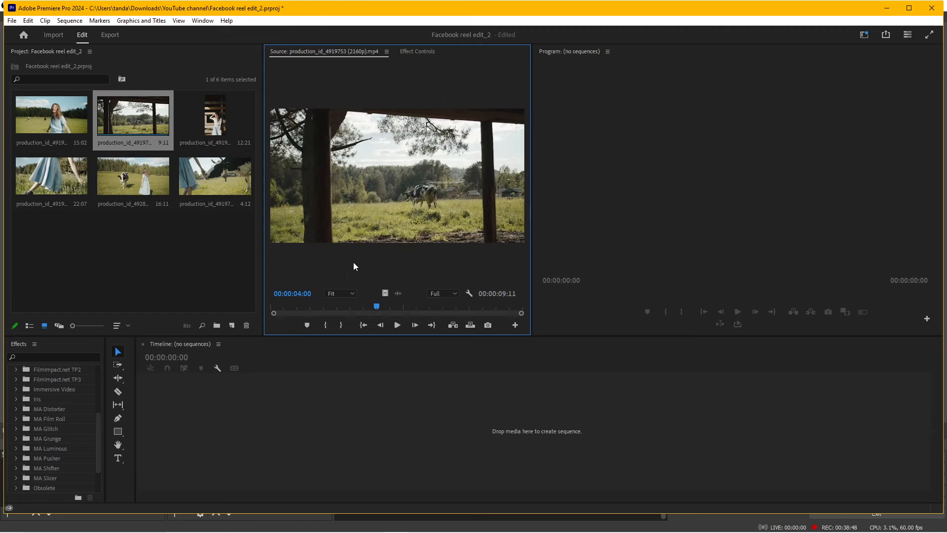
Step: Preview the portrait barn clip, the forest walking clip and the two girl-with-cow clips in the Source monitor
double_click(223, 130)
drag(295, 309, 431, 310)
double_click(49, 174)
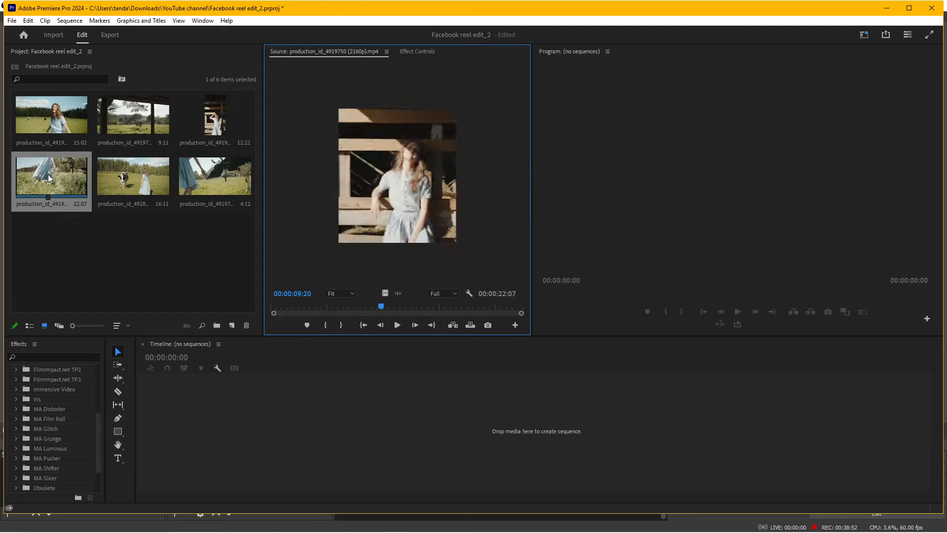
drag(304, 306, 448, 308)
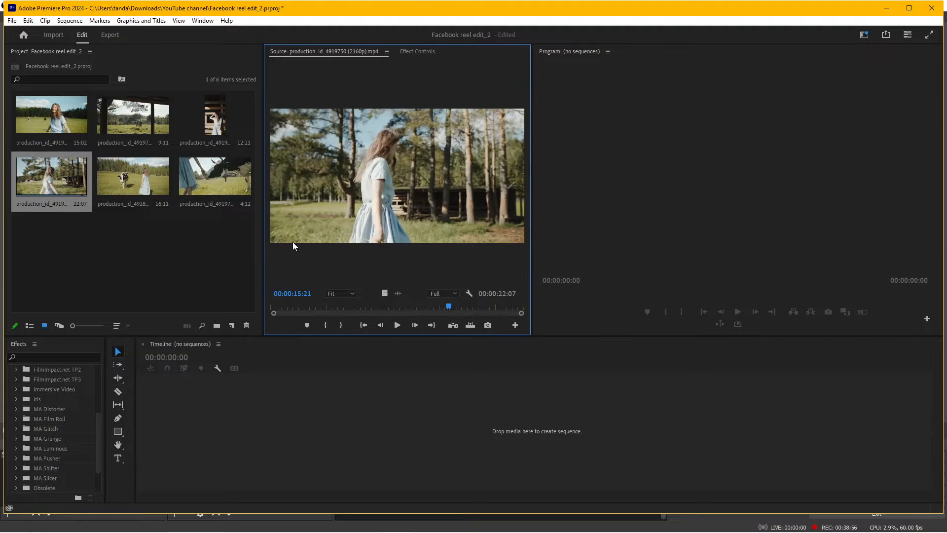
double_click(140, 184)
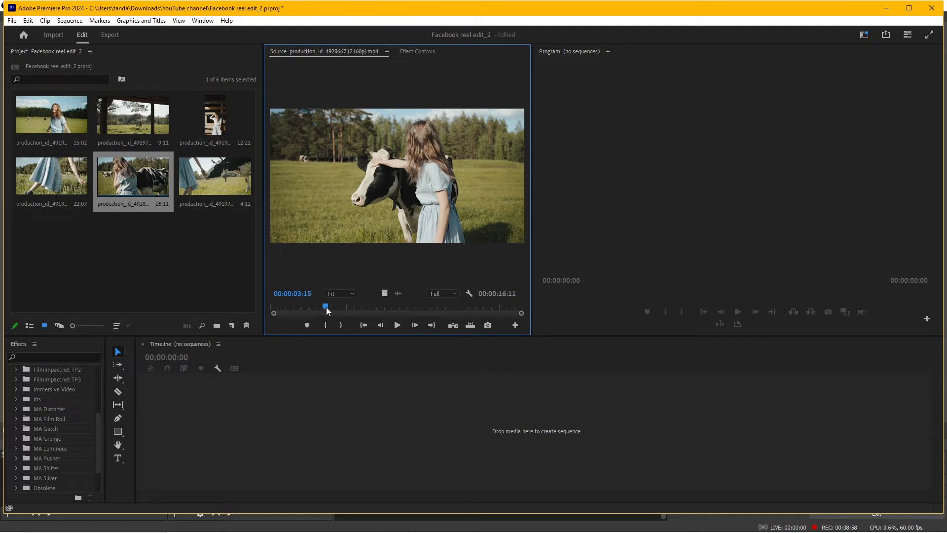
drag(327, 309, 321, 309)
double_click(207, 180)
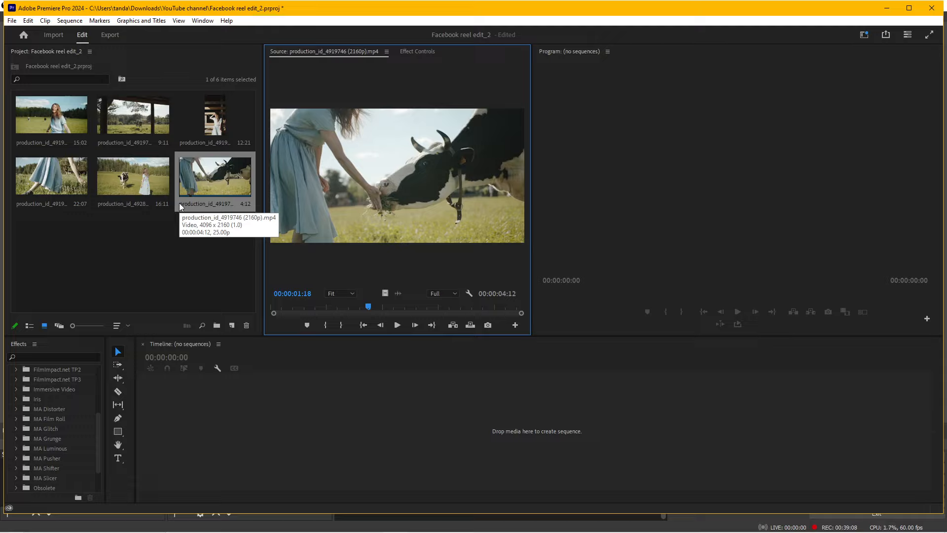
Step: Compare the portrait barn clip with the wide shot of the lone cow as opening shots for the reel
click(205, 127)
double_click(205, 127)
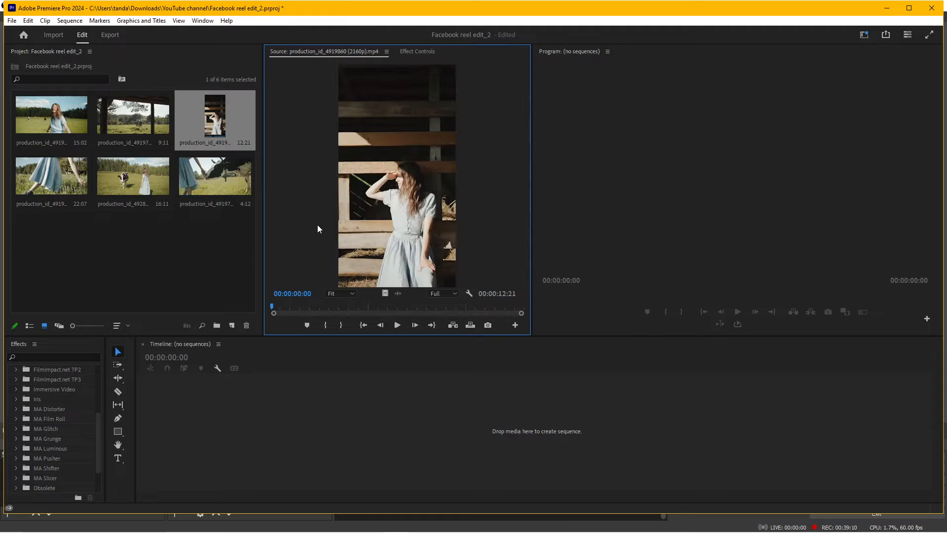
mouse_move(291, 305)
mouse_down()
mouse_move(331, 307)
mouse_move(283, 307)
mouse_move(300, 305)
mouse_up()
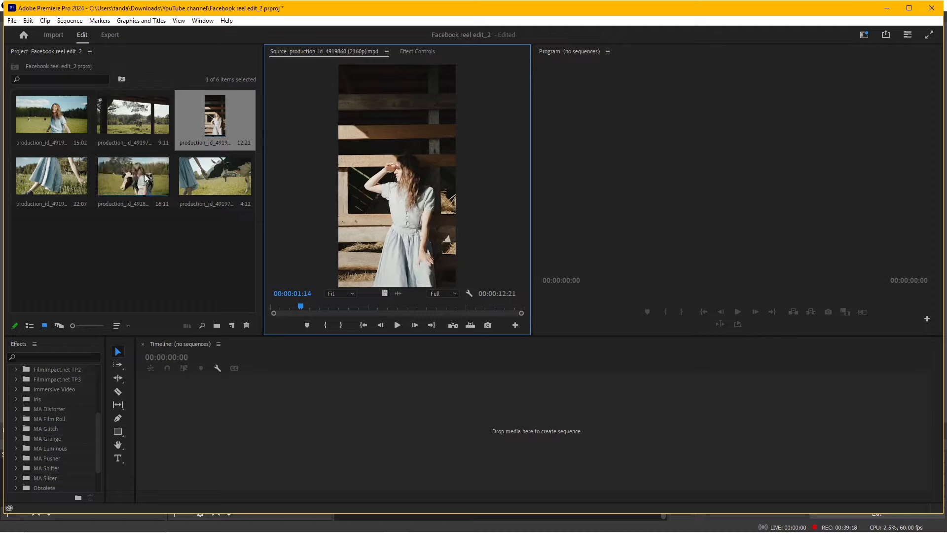
click(135, 123)
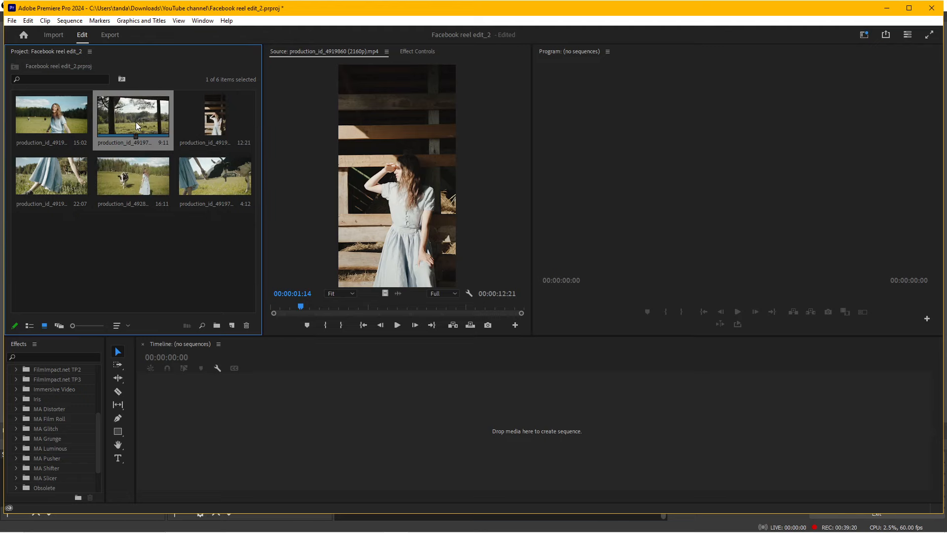
double_click(135, 123)
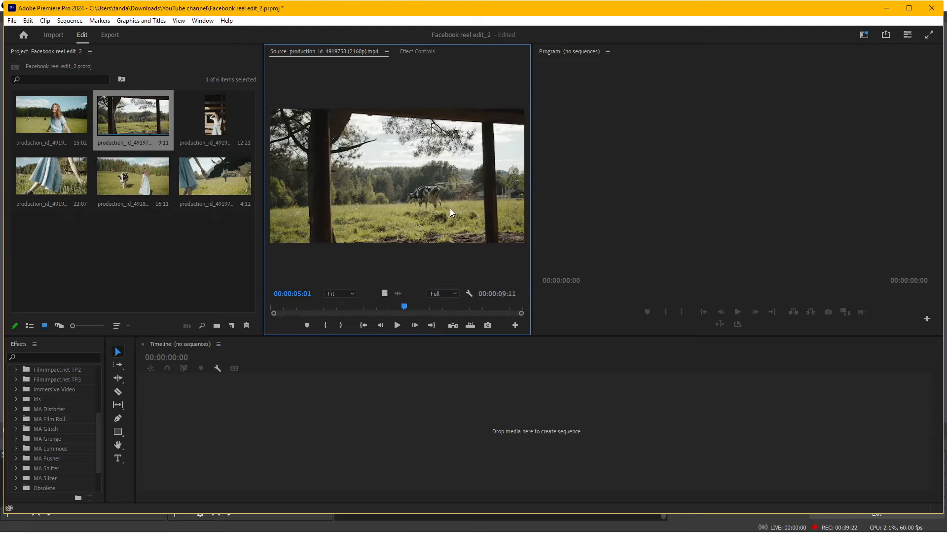
click(215, 120)
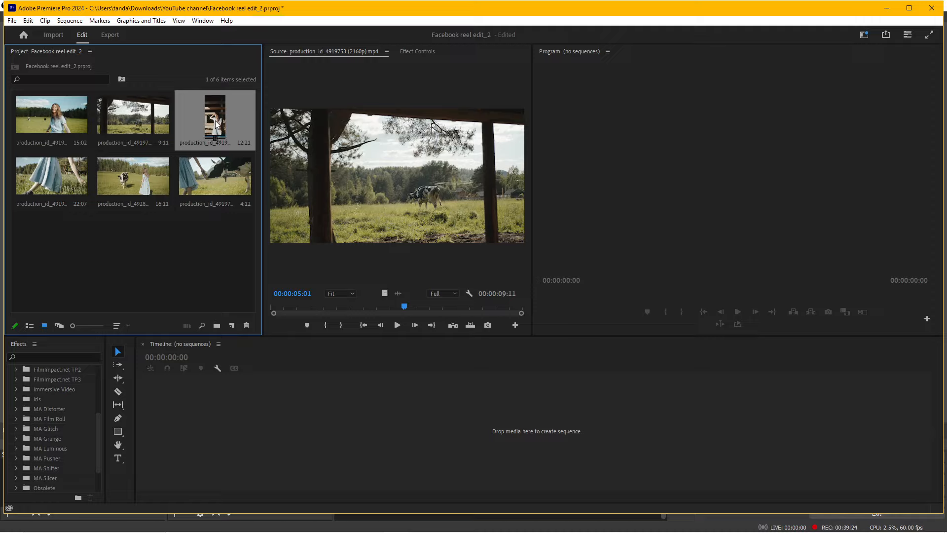
click(118, 143)
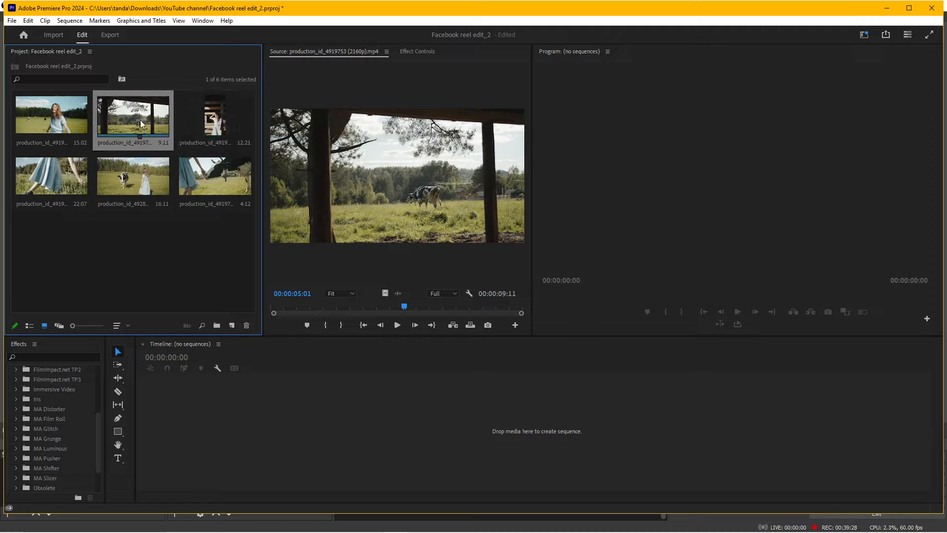
double_click(53, 120)
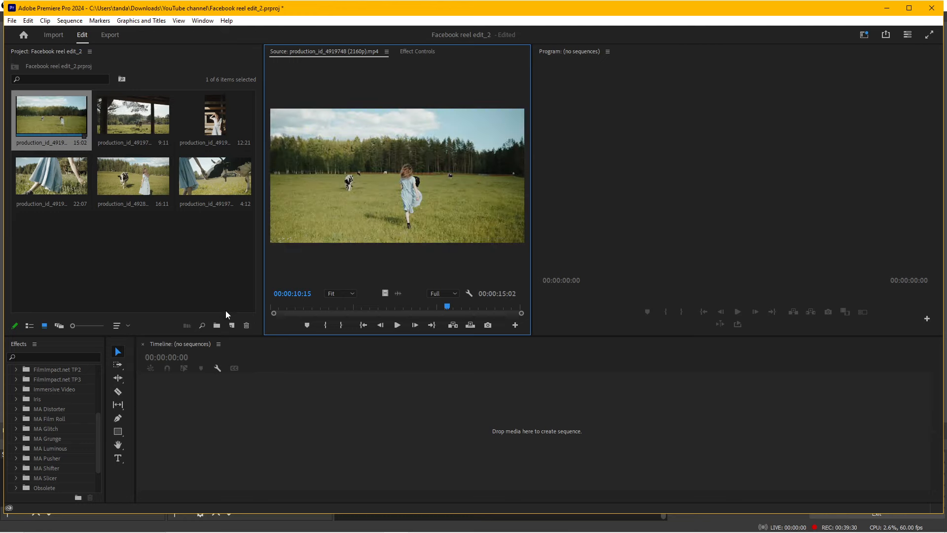
drag(51, 123, 230, 326)
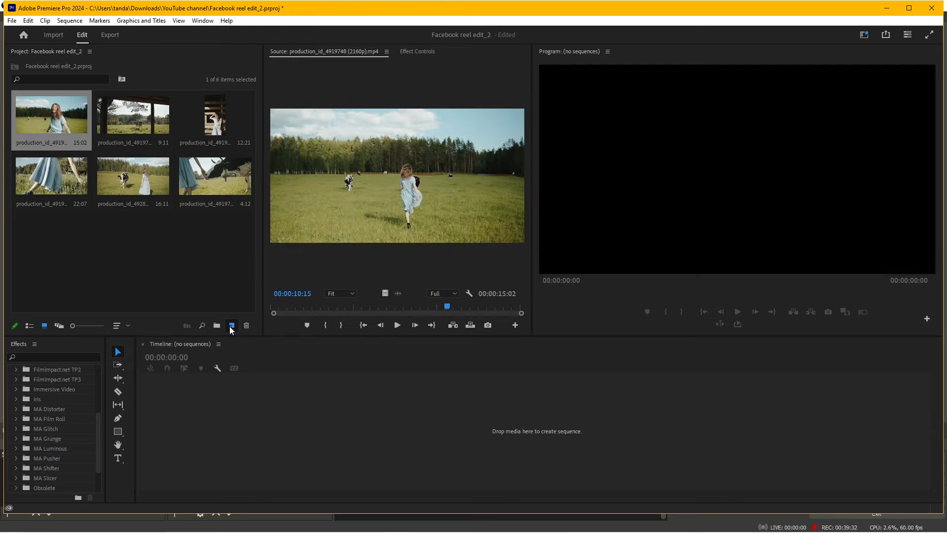
drag(412, 408, 443, 449)
key(Delete)
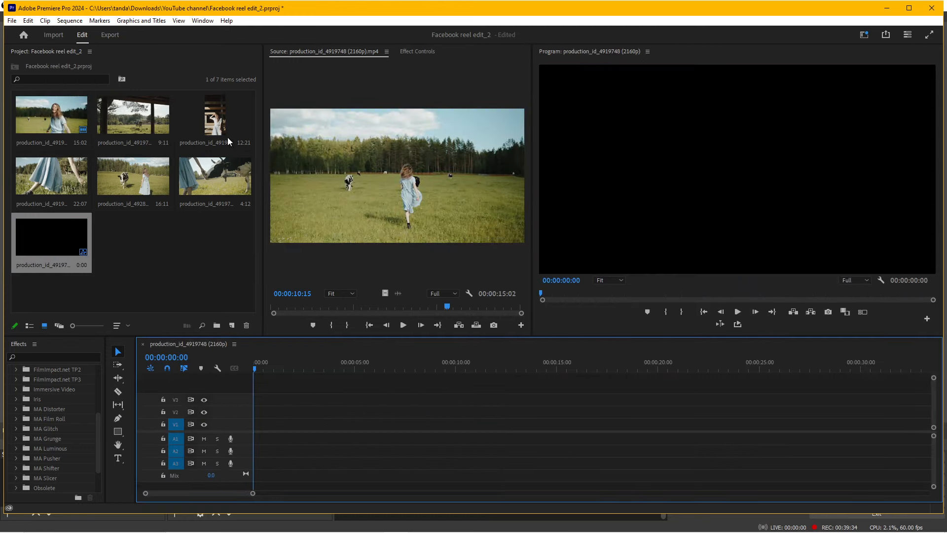
double_click(226, 137)
drag(219, 134, 252, 423)
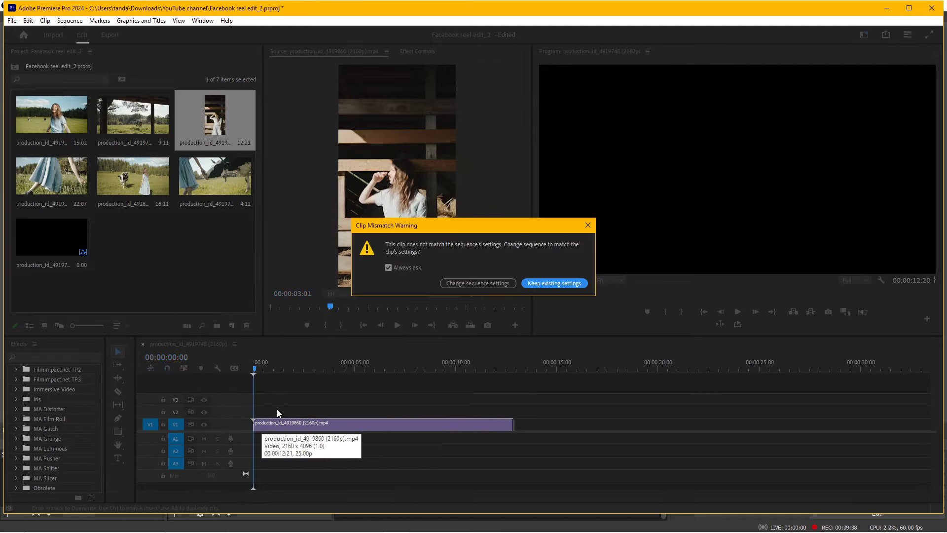
click(541, 284)
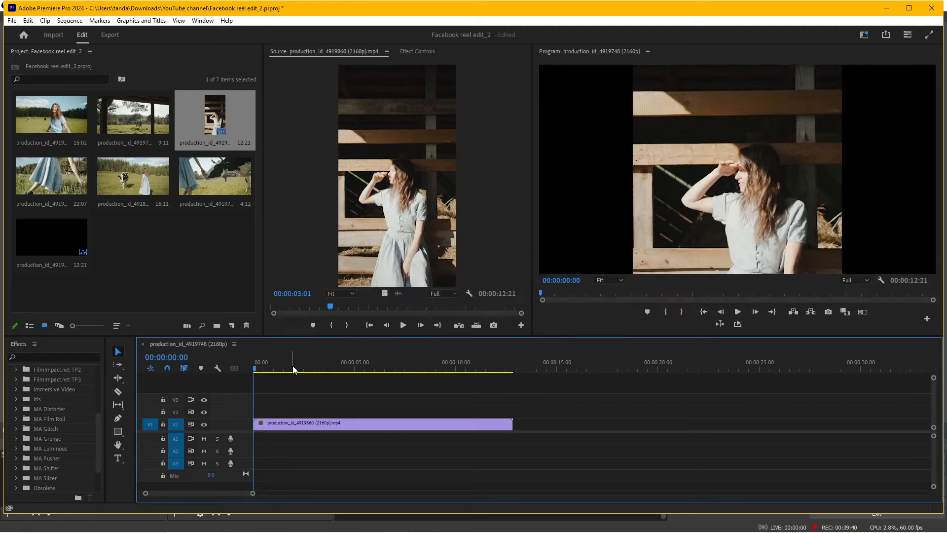
Step: Scale the portrait barn clip to 190 so it fills the frame
drag(255, 368, 280, 369)
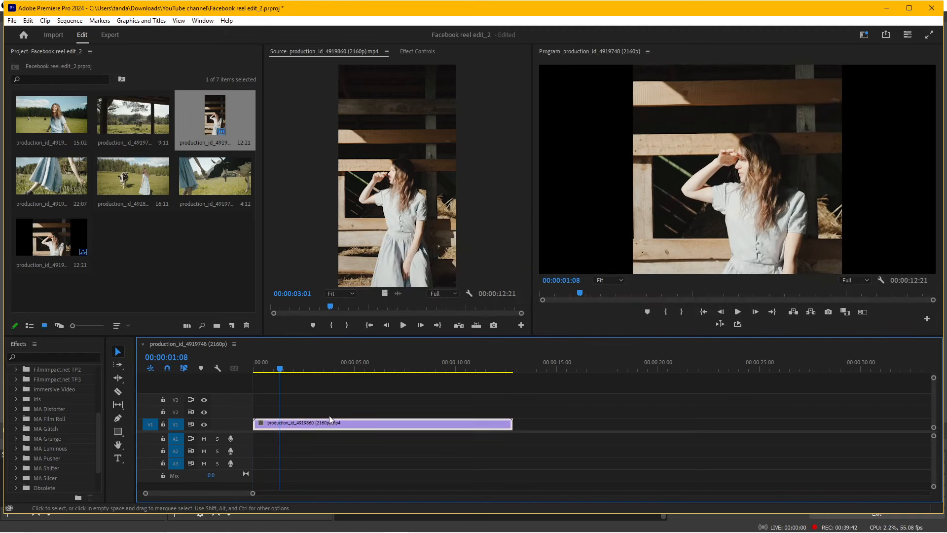
click(416, 51)
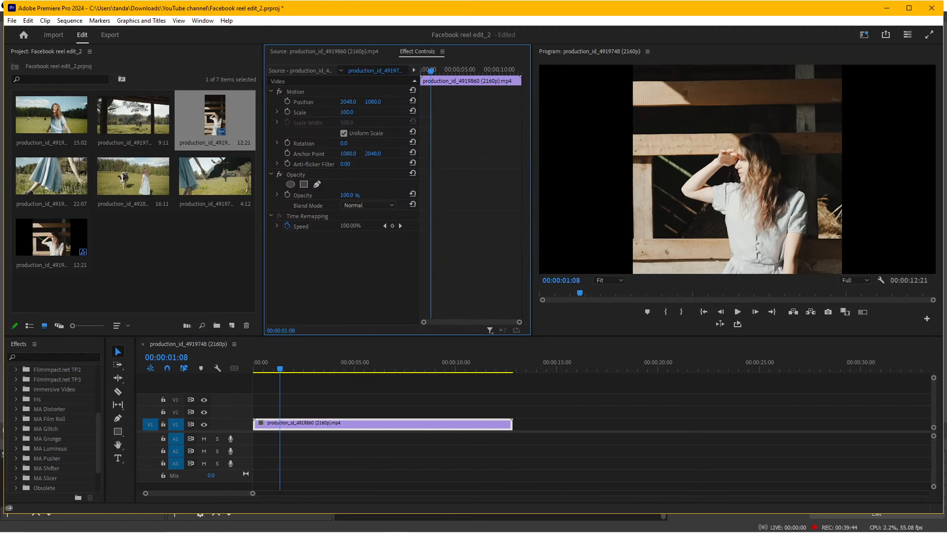
drag(347, 112, 391, 112)
Step: Trim the end of the portrait barn clip back to 00:00:02:17
click(266, 369)
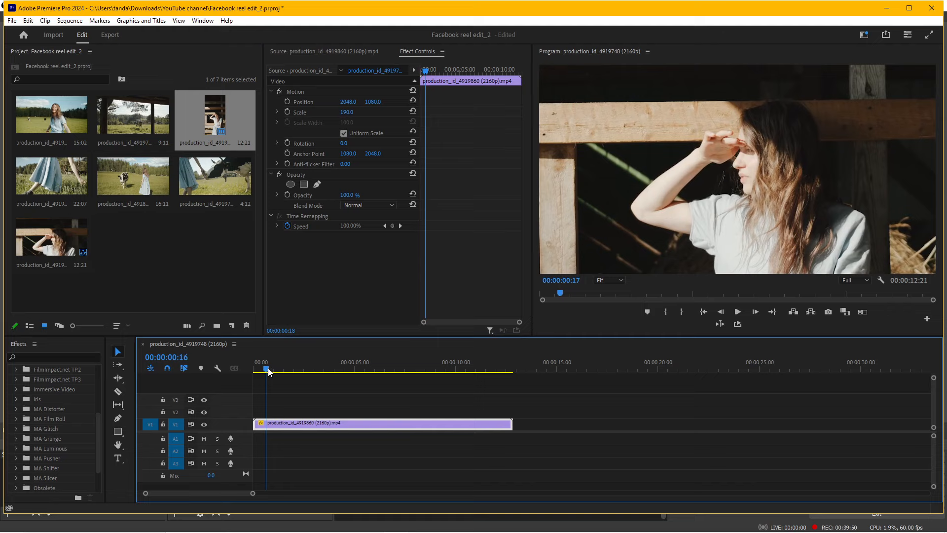
drag(273, 367, 308, 366)
drag(511, 424, 307, 417)
Step: Add the lone cow clip production_id_4919753 after the barn clip on V1 and trim its end to 00:00:05:19
double_click(133, 115)
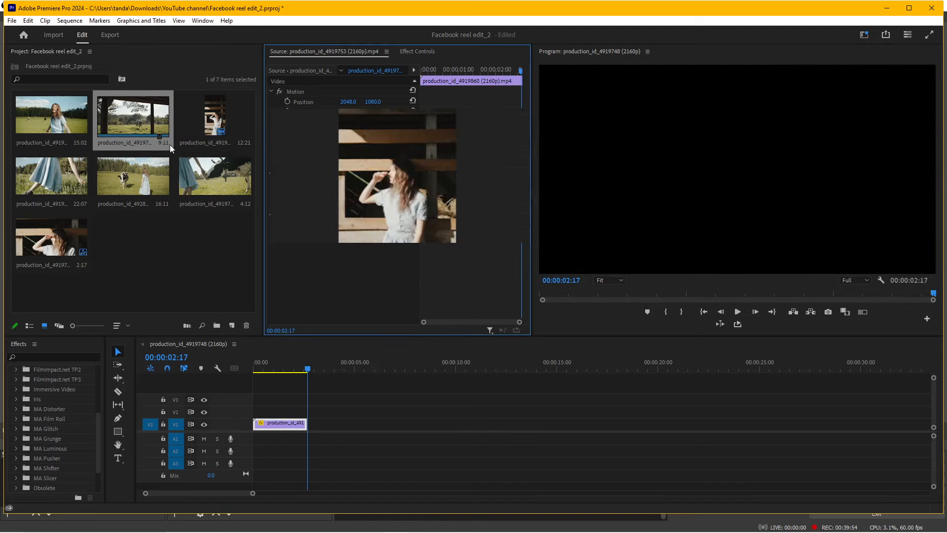
drag(133, 119, 312, 424)
drag(307, 369, 374, 386)
drag(497, 424, 369, 423)
click(349, 365)
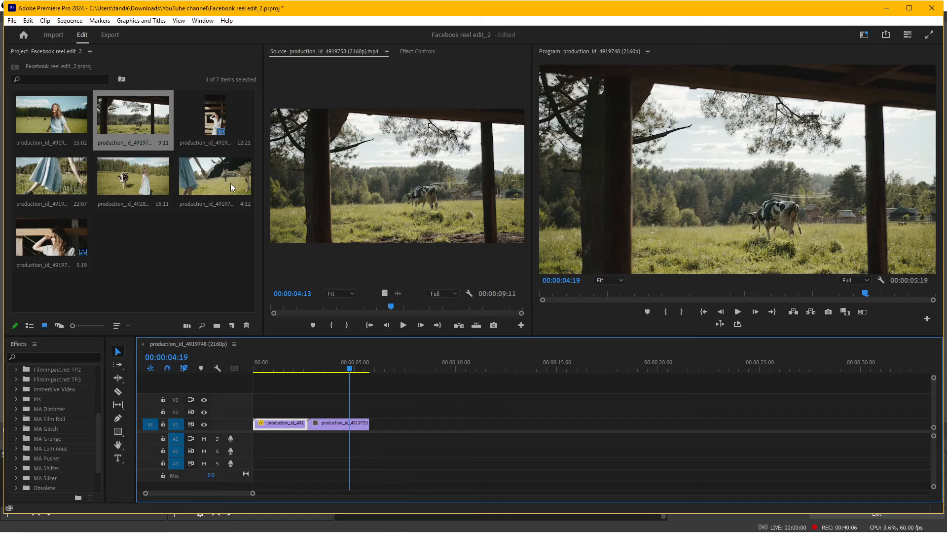
Step: Append the field clip production_id_4919748 after the lone cow clip on V1 and trim its end to 00:00:09:09
click(51, 132)
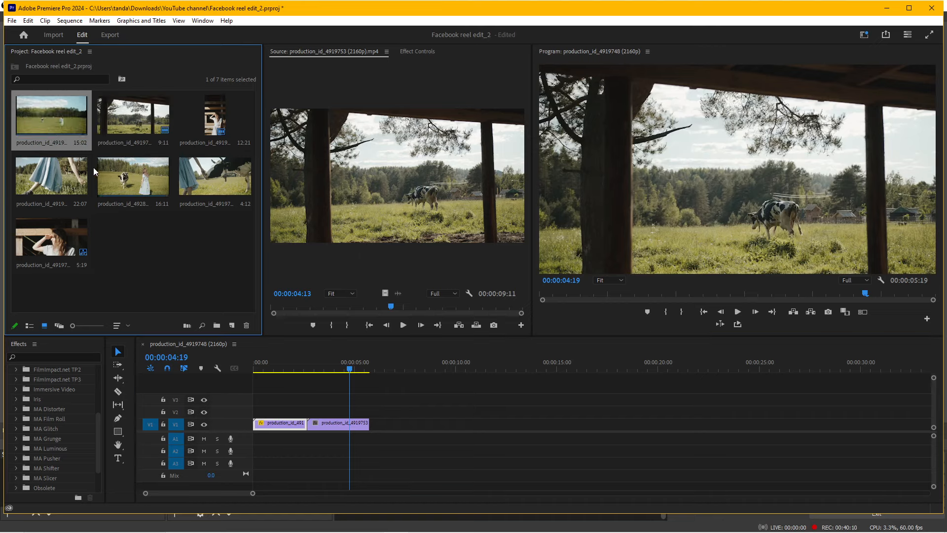
drag(39, 116, 378, 423)
drag(364, 368, 442, 375)
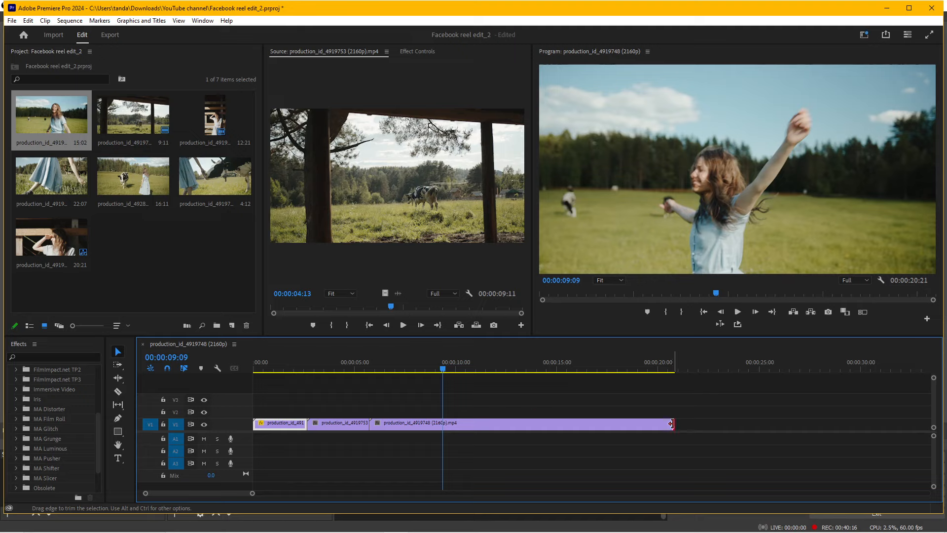
drag(673, 424, 442, 412)
click(413, 368)
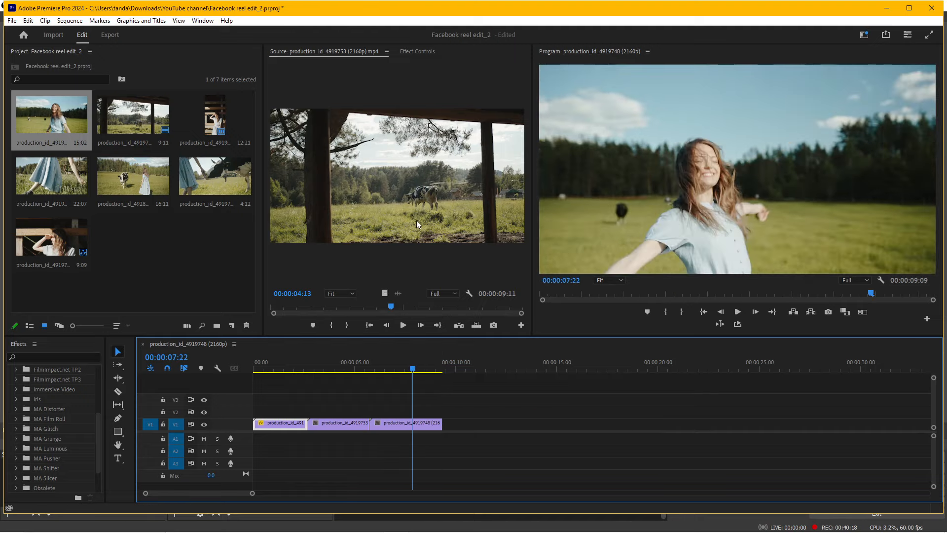
drag(400, 364, 411, 370)
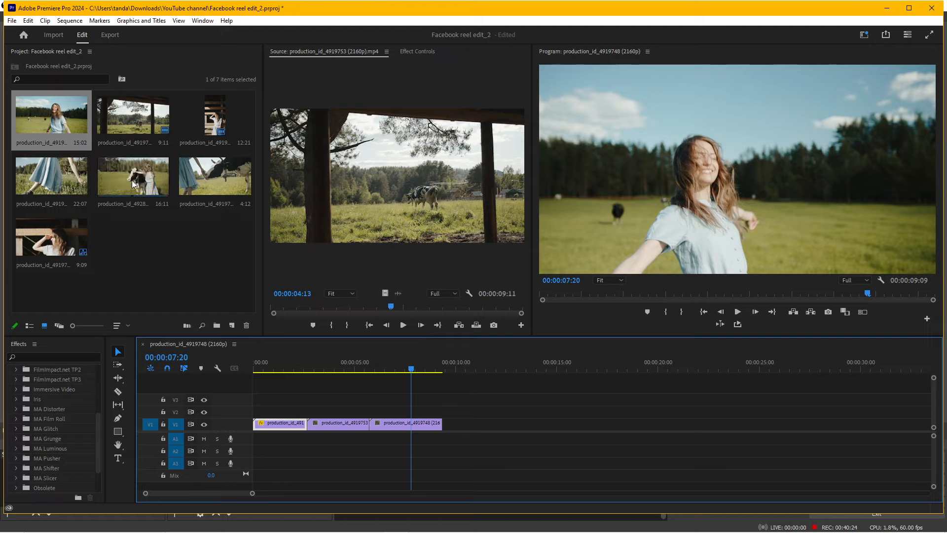
Step: Append the walking clip production_id_4919750 after the field clip on V1 and trim its end to 00:00:13:03
double_click(33, 179)
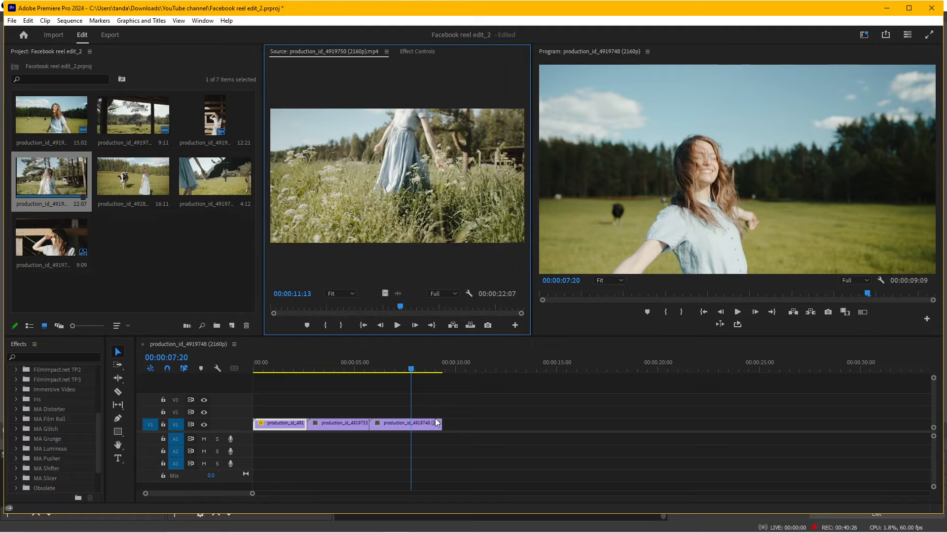
drag(47, 180, 444, 423)
key(space)
key(space)
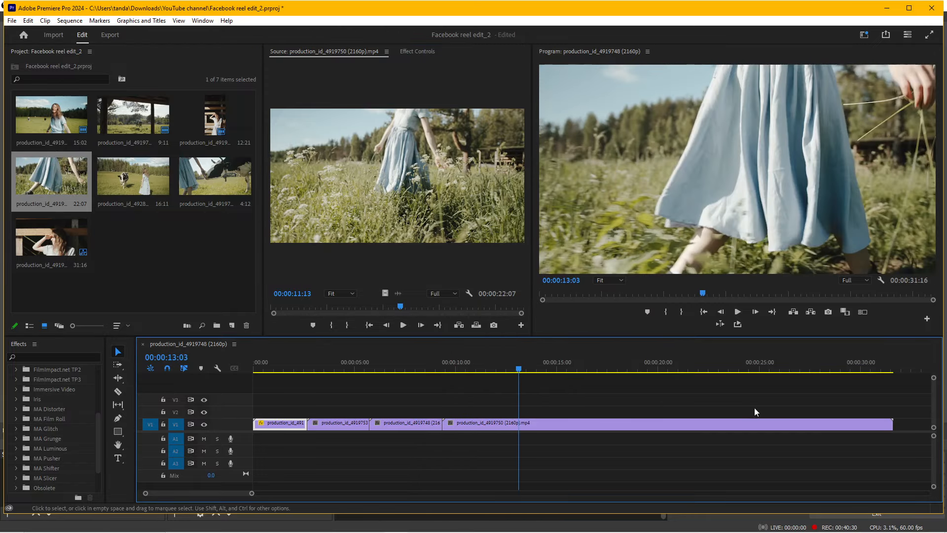
drag(890, 428, 518, 425)
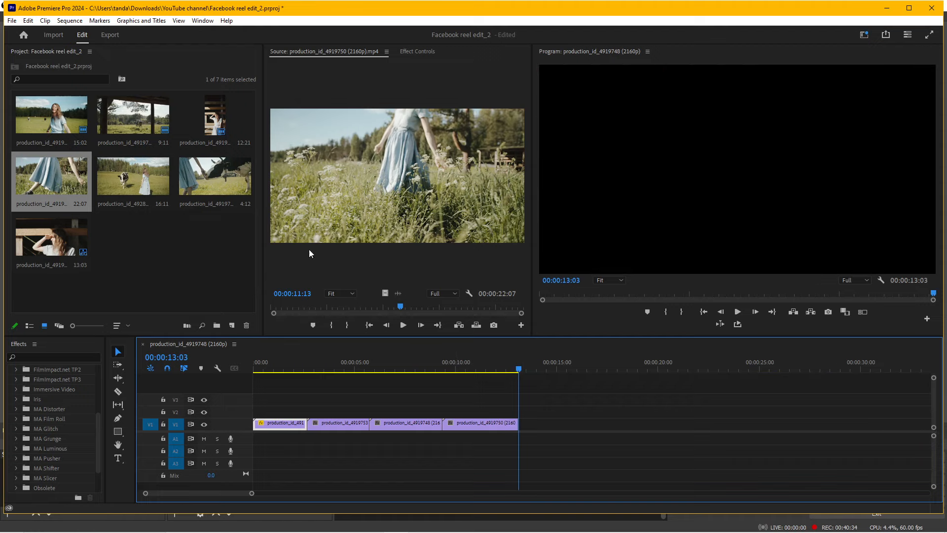
Step: Append the cow-petting clip production_id_4928667 to the end of V1 and trim its end to 00:00:17:03
click(146, 185)
key(.)
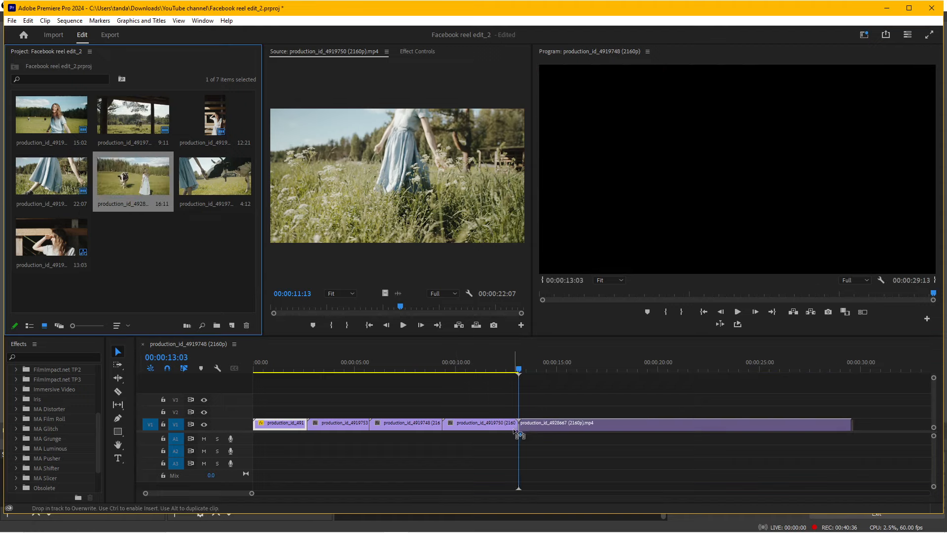
drag(847, 423, 598, 423)
key(space)
Step: Append the full cow-feeding clip production_id_4919746 as the last clip on V1
double_click(215, 188)
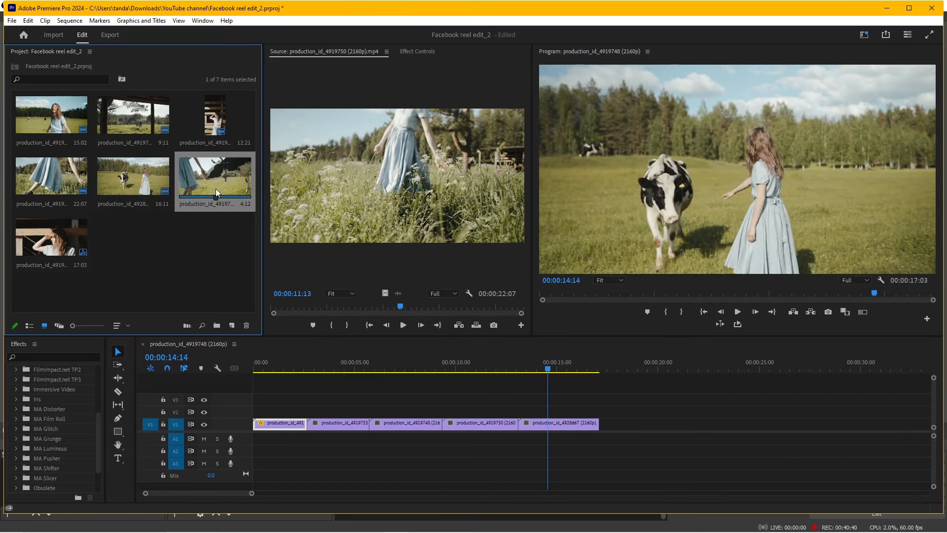
drag(215, 179, 608, 424)
Step: Remove the walking clip production_id_4919750 from V1 and ripple delete the gap it leaves
drag(383, 367, 463, 375)
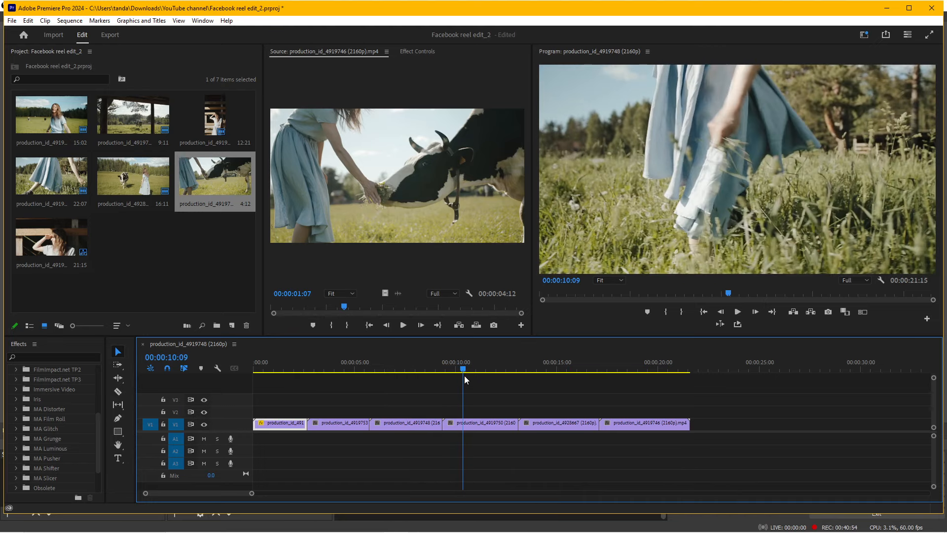
click(479, 423)
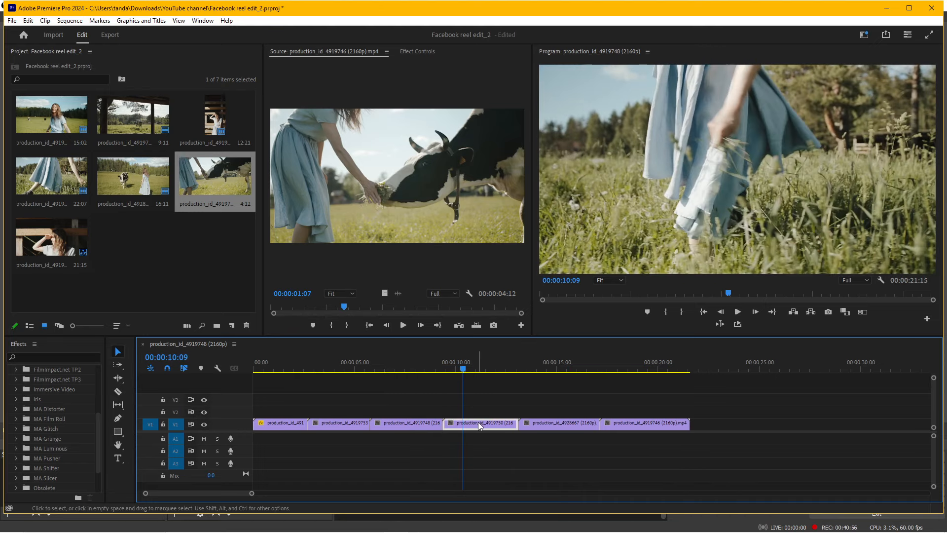
key(Delete)
click(508, 425)
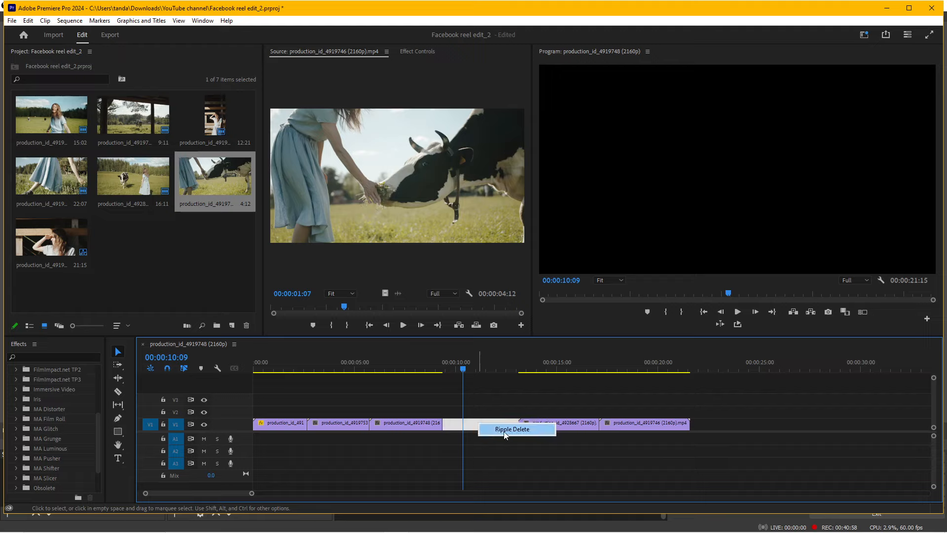
key(Delete)
Step: Scrub through the assembled sequence from the barn shot to the field shot to review how the clips follow each other
drag(443, 367, 278, 379)
drag(684, 393, 297, 452)
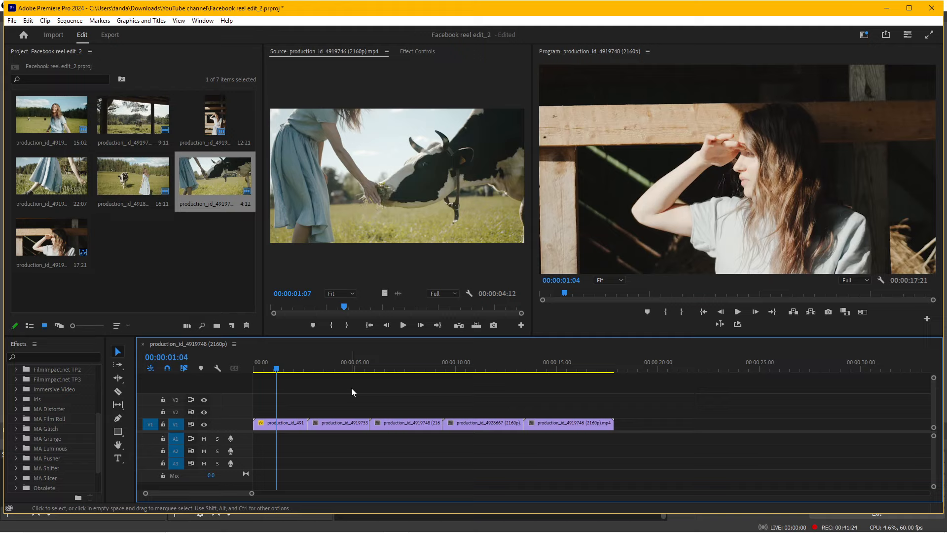
drag(294, 368, 410, 360)
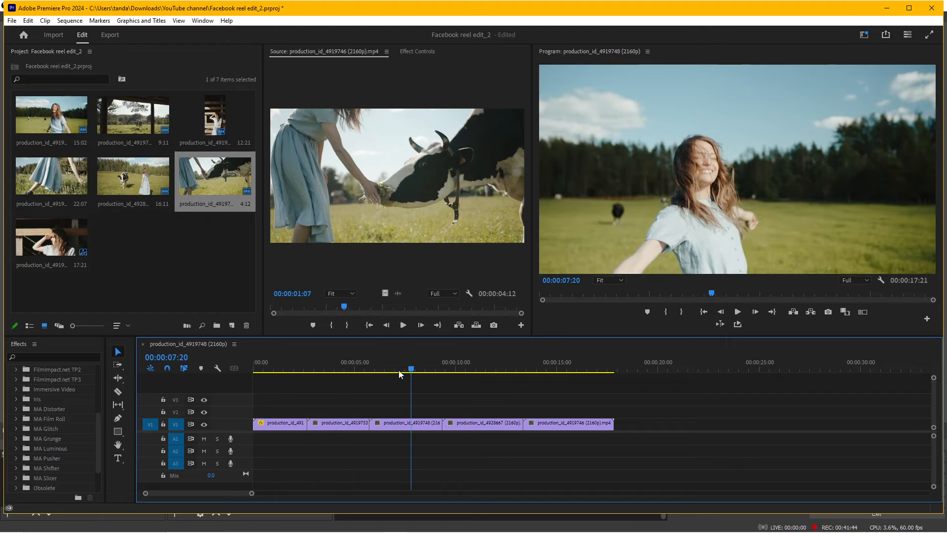
drag(398, 370, 410, 368)
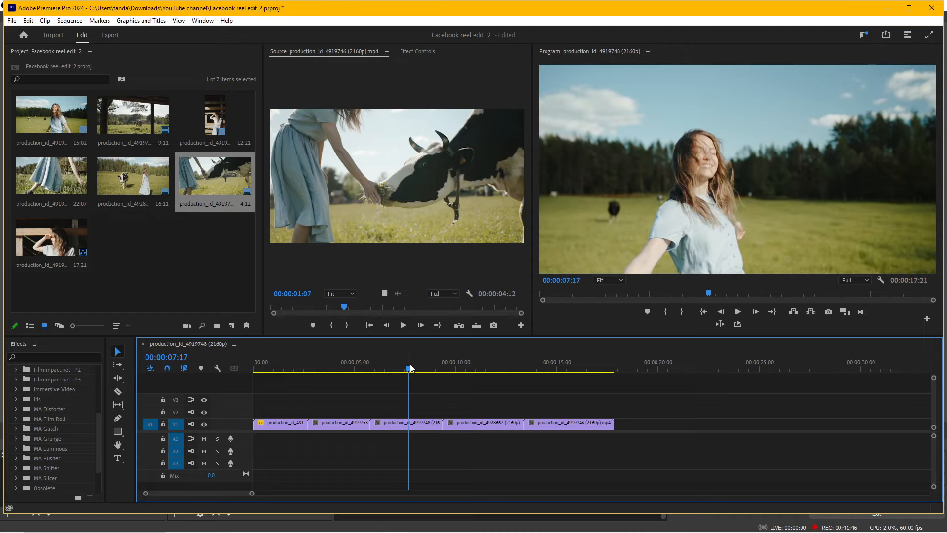